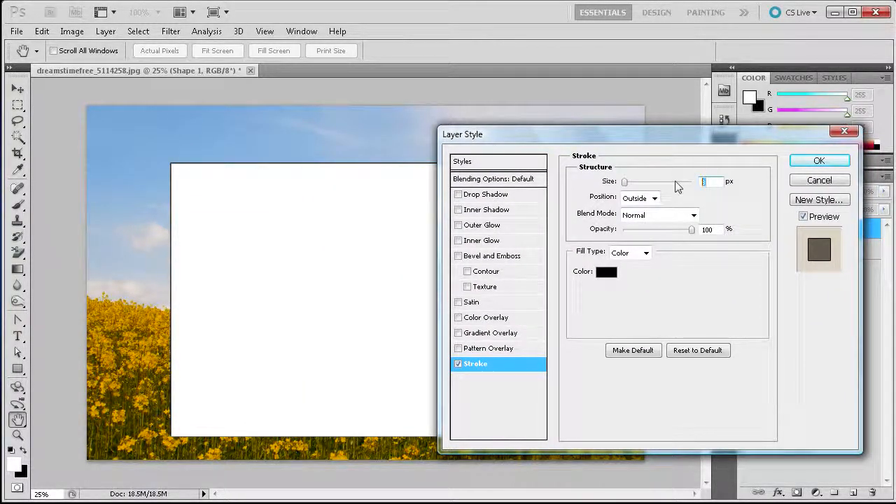
Give the white rectangle a 30 px black stroke positioned Inside and apply the layer style.
text(30)
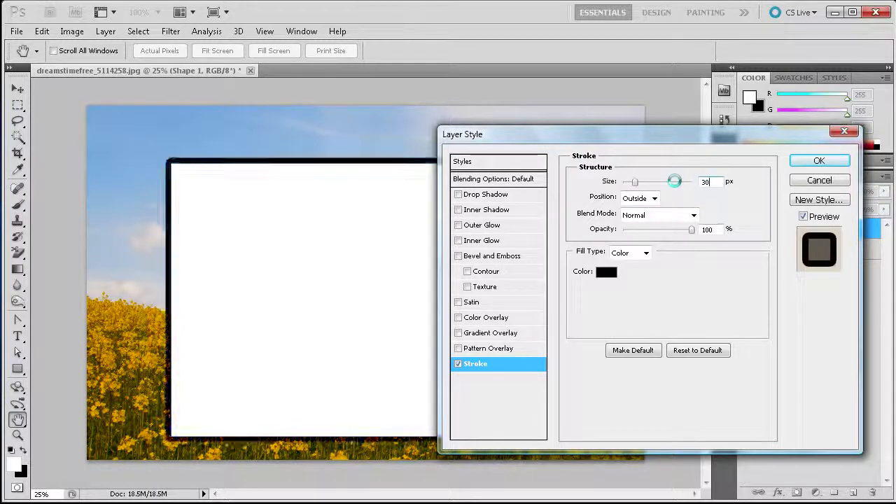
click(653, 199)
click(639, 225)
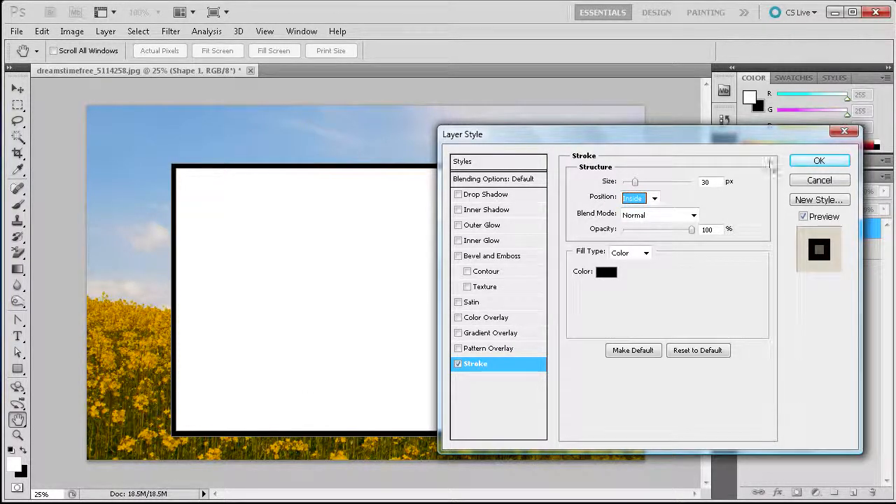
click(819, 160)
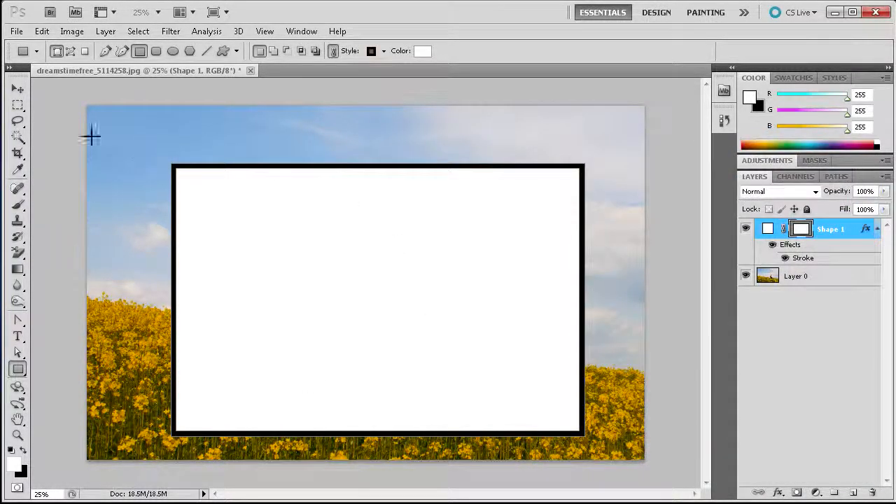
Move the framed rectangle slightly up and left on the canvas and place its layer below Layer 0.
click(17, 89)
mouse_move(355, 248)
mouse_down()
mouse_move(336, 242)
mouse_move(350, 250)
mouse_up()
key(ctrl+t)
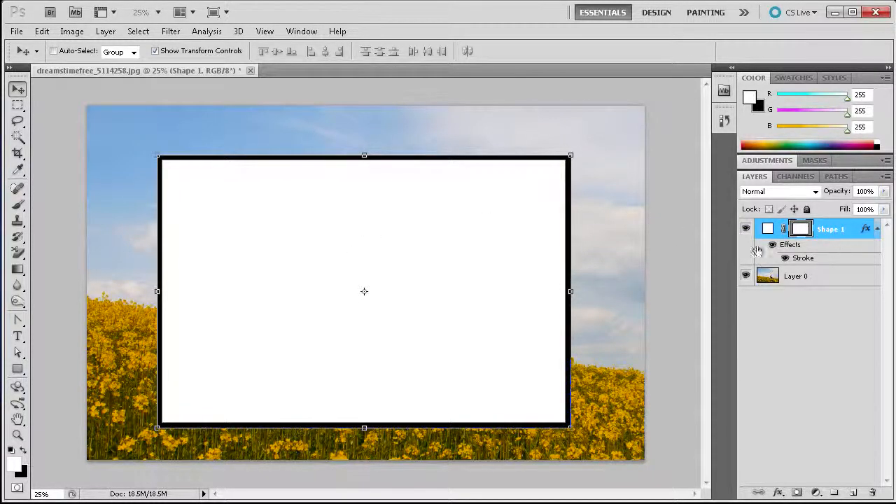
drag(827, 239, 820, 287)
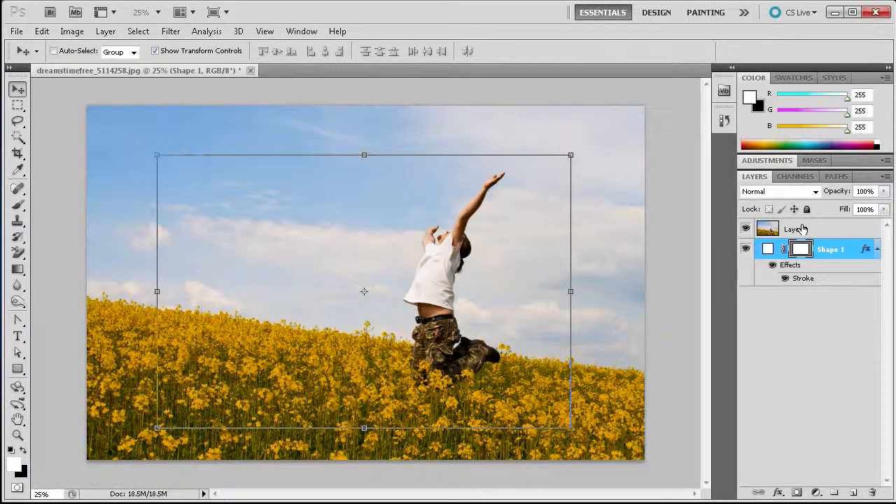
Lower the opacity of the photo on Layer 0 to 64%.
click(769, 228)
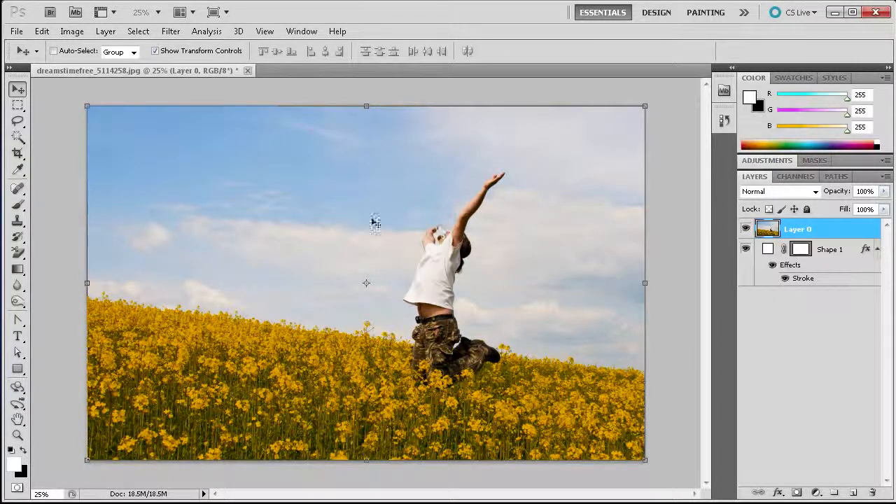
click(883, 191)
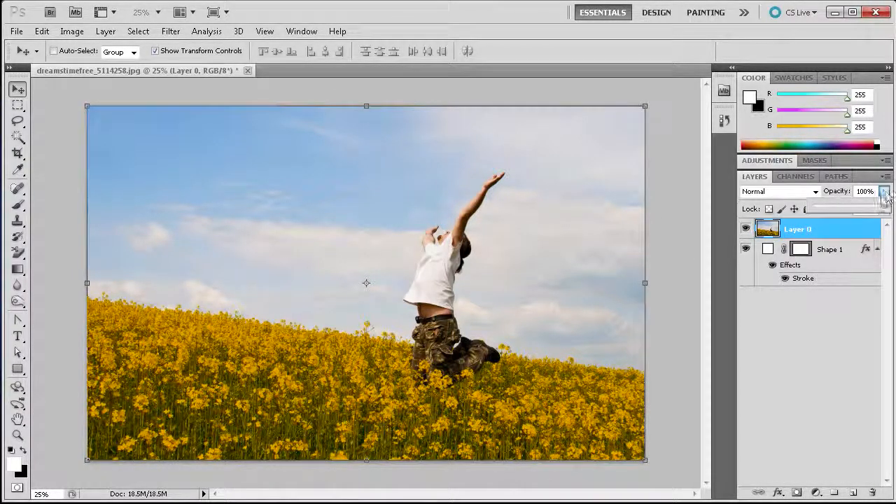
mouse_move(876, 204)
mouse_down()
mouse_move(848, 214)
mouse_move(860, 212)
mouse_up()
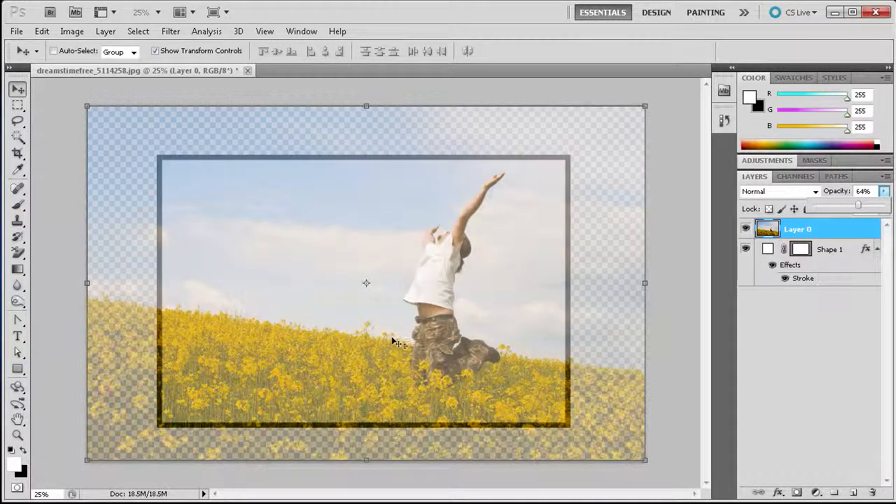
Raise the photo so the jumper's arms extend above the frame, and shift photo and frame down together.
drag(384, 353, 384, 285)
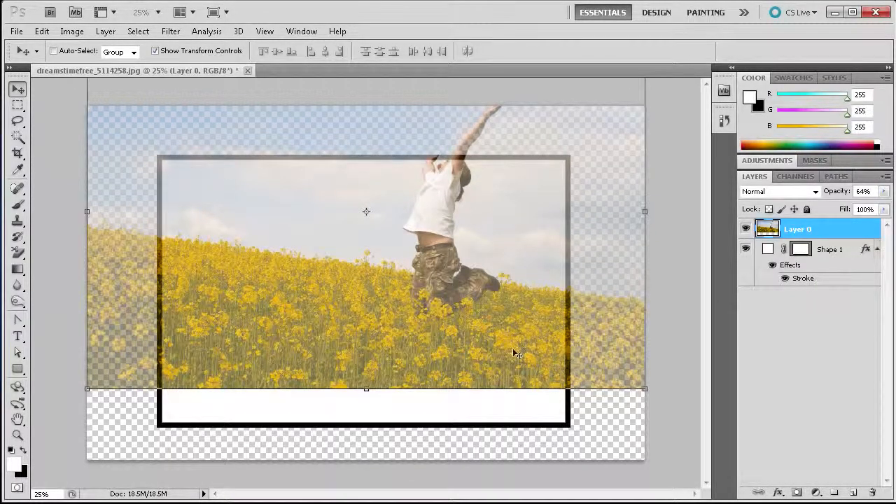
drag(476, 228, 476, 231)
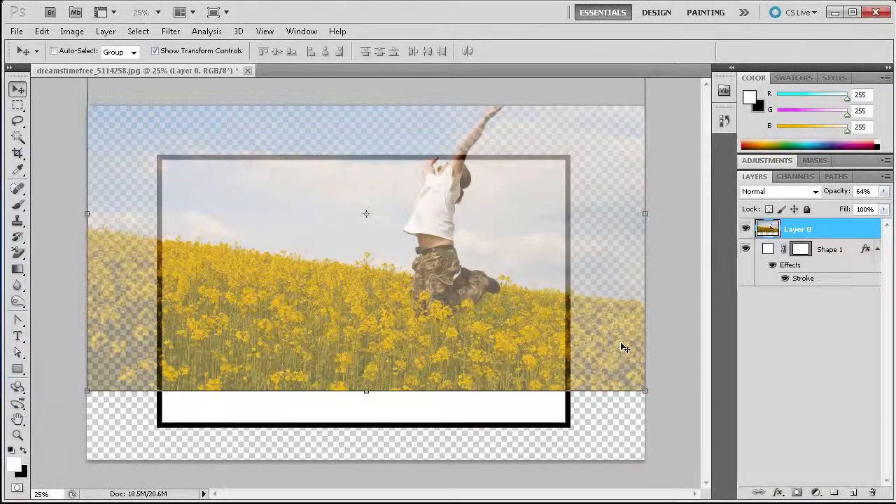
shift+click(829, 250)
drag(402, 186, 406, 205)
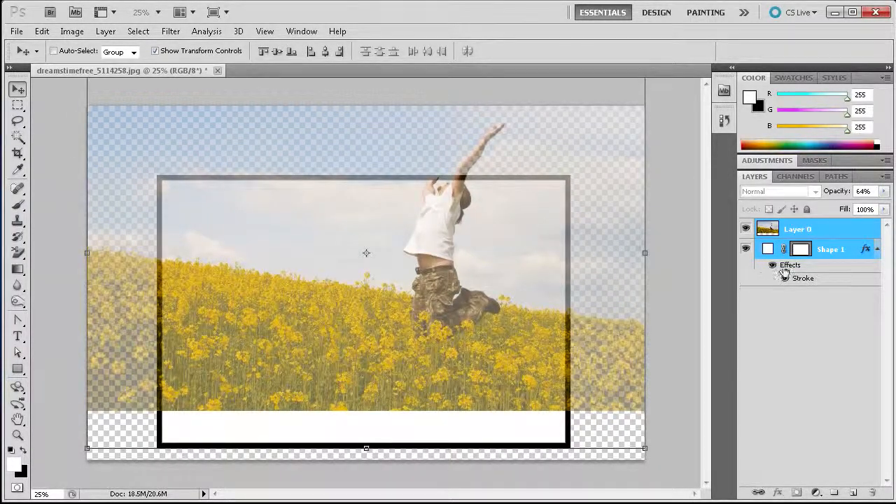
Shorten the Shape 1 frame to about 86.41% height so its bottom edge meets the photo's lower edge.
click(827, 253)
drag(570, 447, 568, 408)
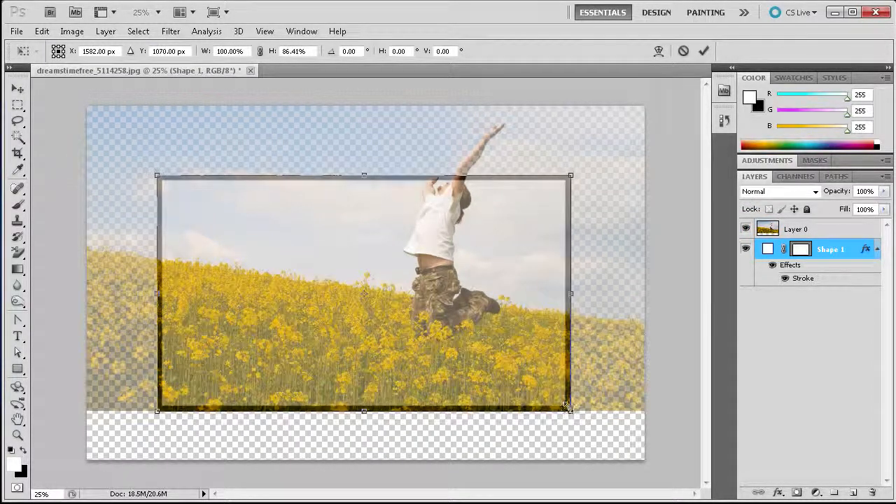
click(702, 51)
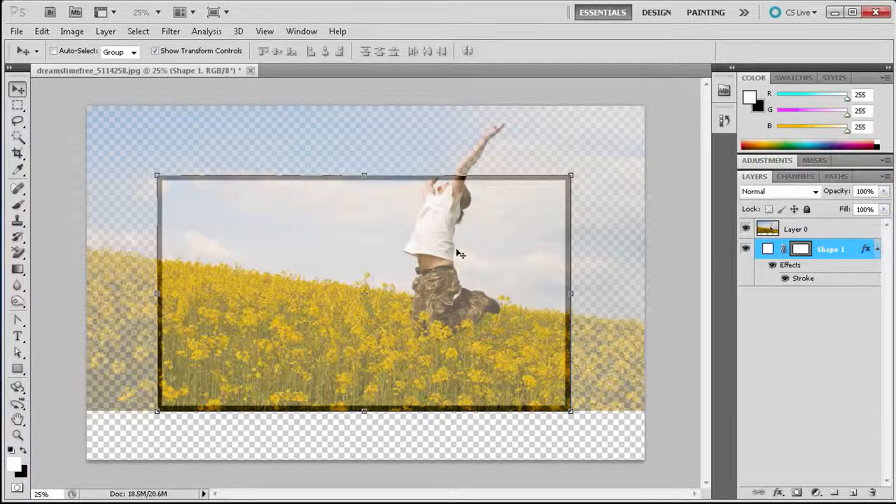
On Layer 0, start a Pen tool path at the frame's inner top-left corner and extend it to the inner bottom-left corner.
click(795, 232)
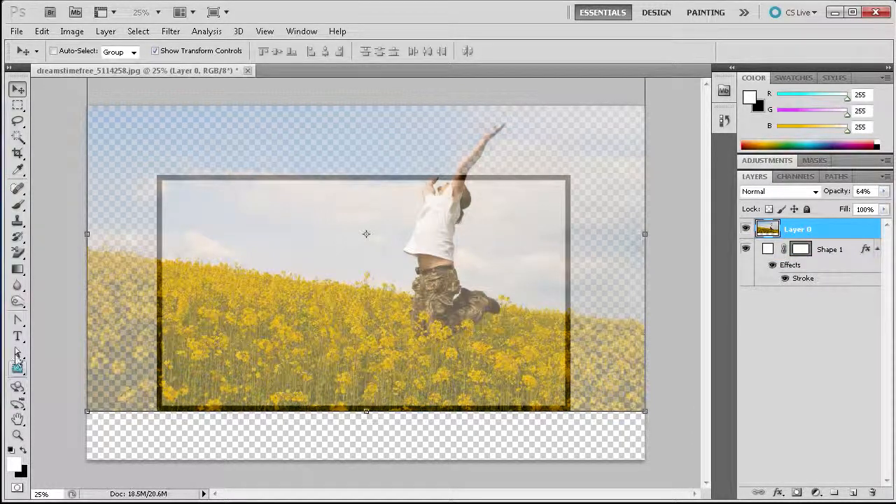
click(17, 319)
click(44, 316)
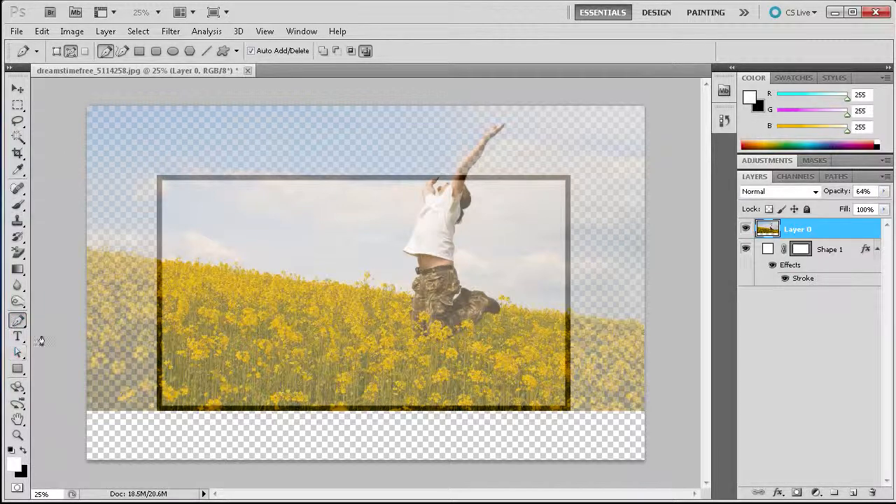
scroll(143, 199, up, 8)
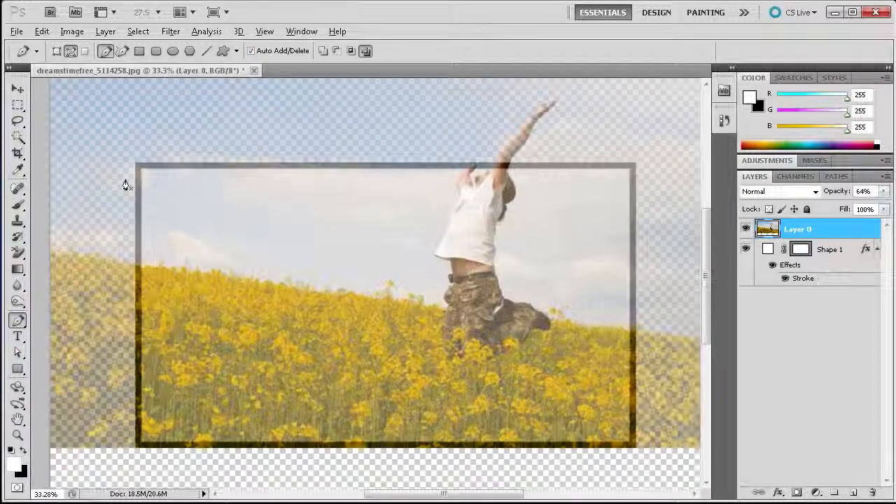
scroll(122, 179, up, 5)
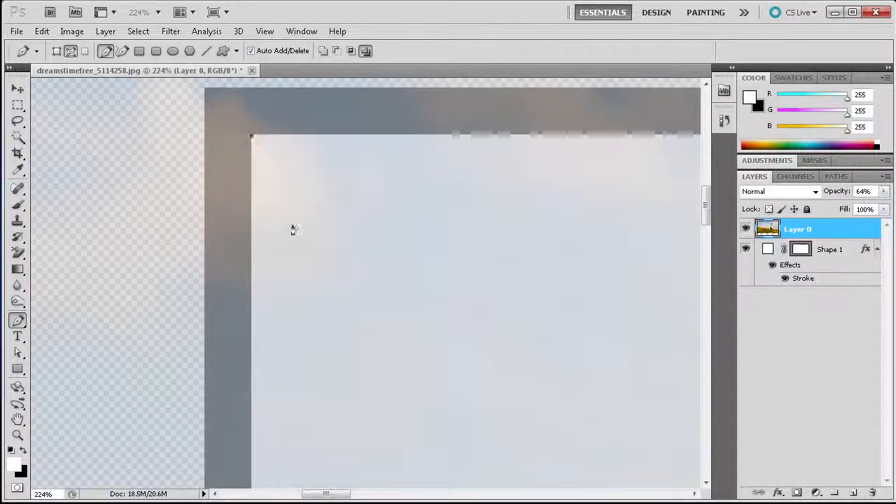
scroll(292, 228, down, 5)
scroll(391, 321, down, 5)
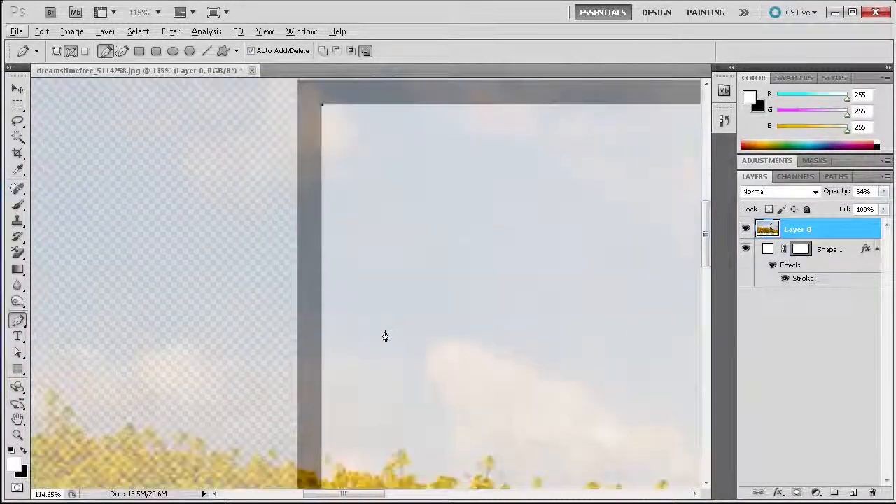
scroll(329, 364, down, 5)
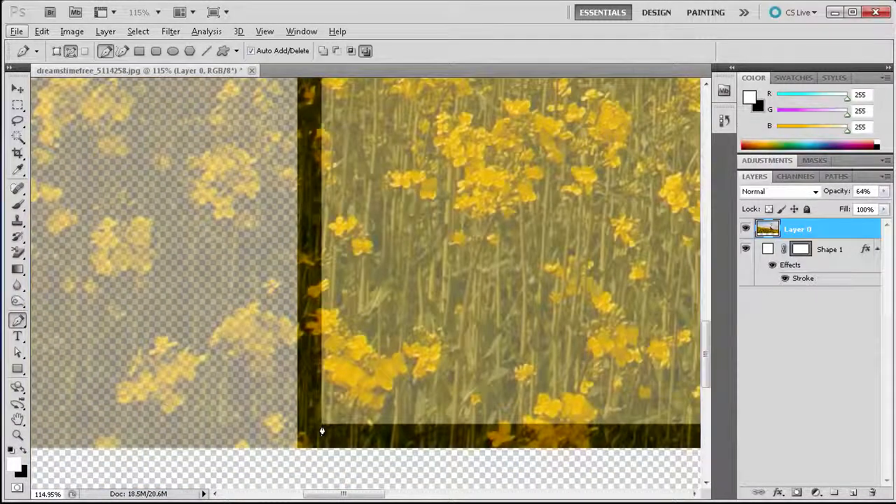
Extend the path along the frame's inner bottom, right and top edges up to the raised arm.
drag(342, 493, 544, 492)
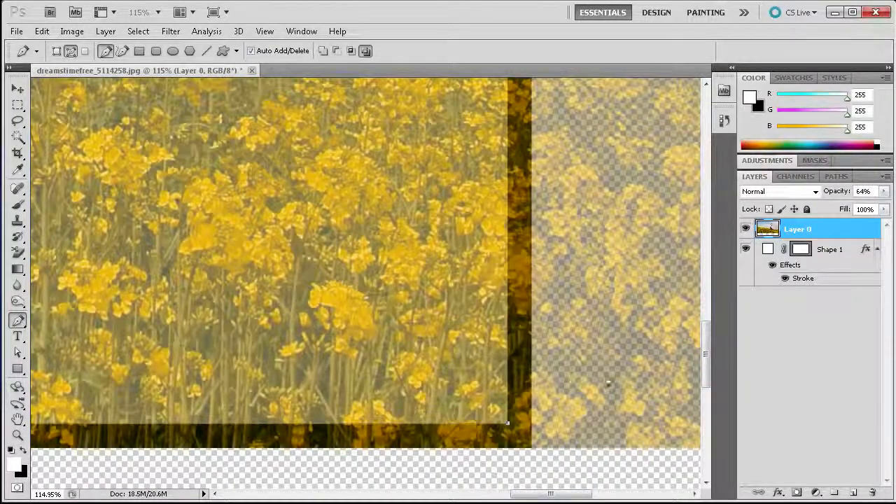
scroll(590, 374, up, 5)
scroll(590, 377, up, 10)
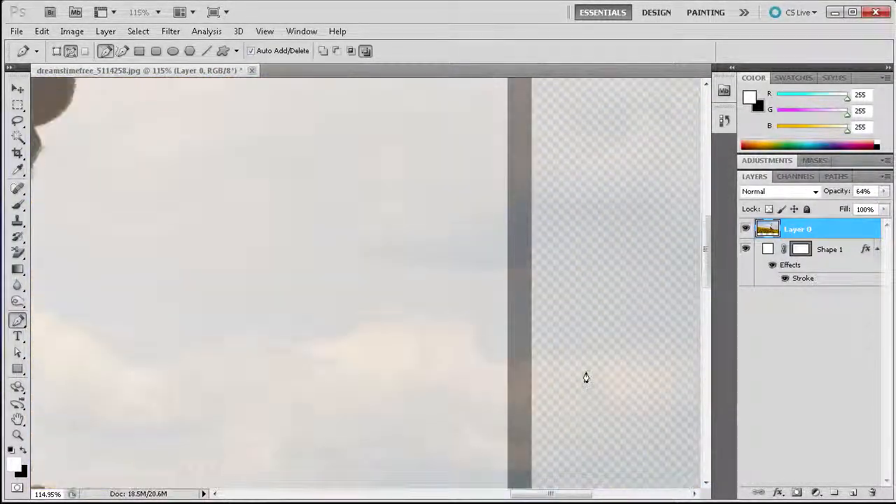
click(507, 240)
drag(537, 498, 510, 494)
scroll(452, 370, up, 5)
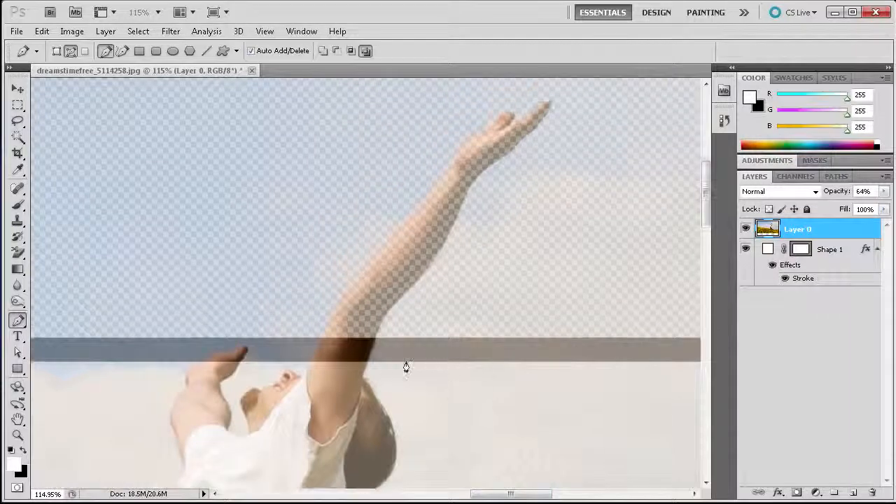
click(367, 363)
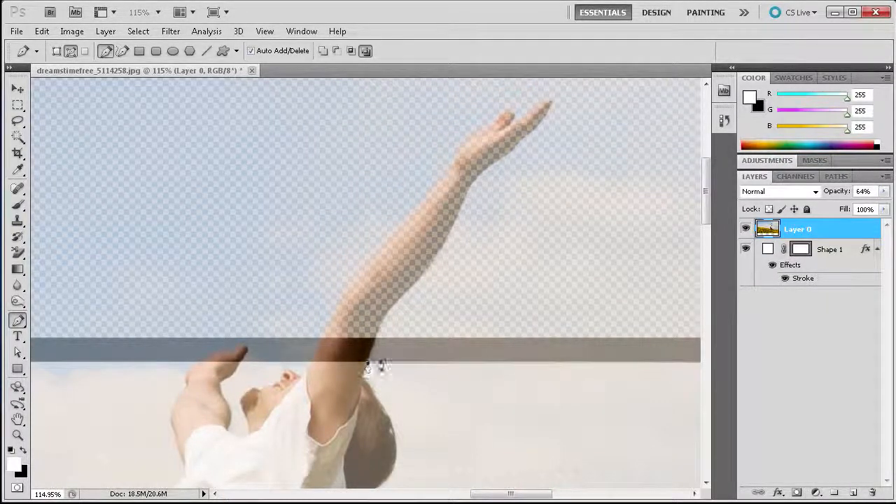
Raise Layer 0's opacity to 75%.
click(882, 194)
drag(858, 208, 866, 212)
scroll(455, 362, up, 3)
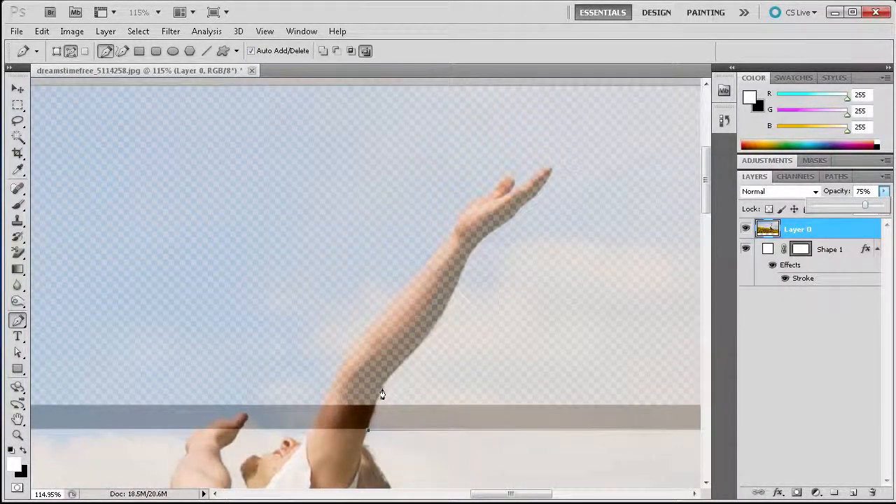
click(380, 392)
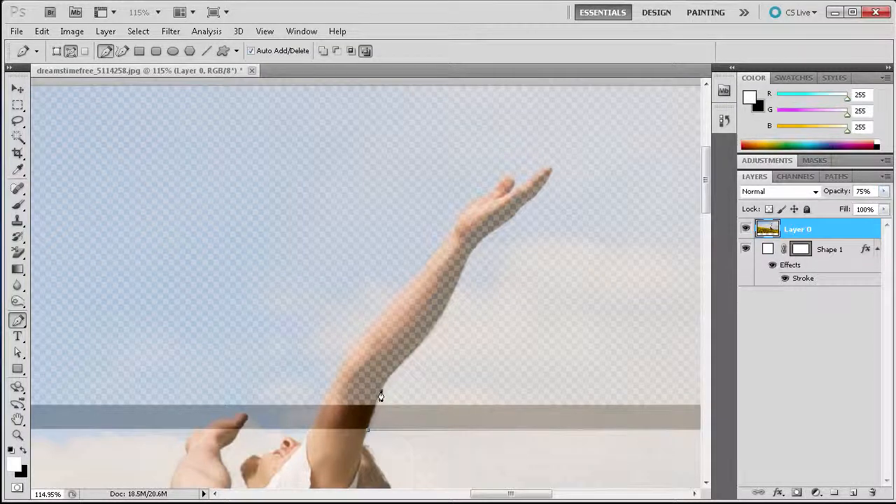
Trace the path up the lower contour of the raised arm and hand to the fingertip.
click(411, 353)
click(431, 332)
click(482, 239)
click(491, 235)
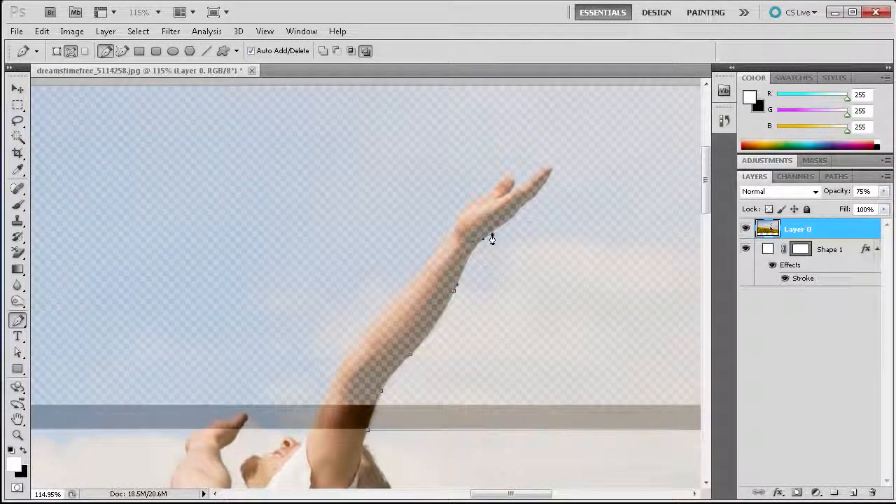
click(518, 209)
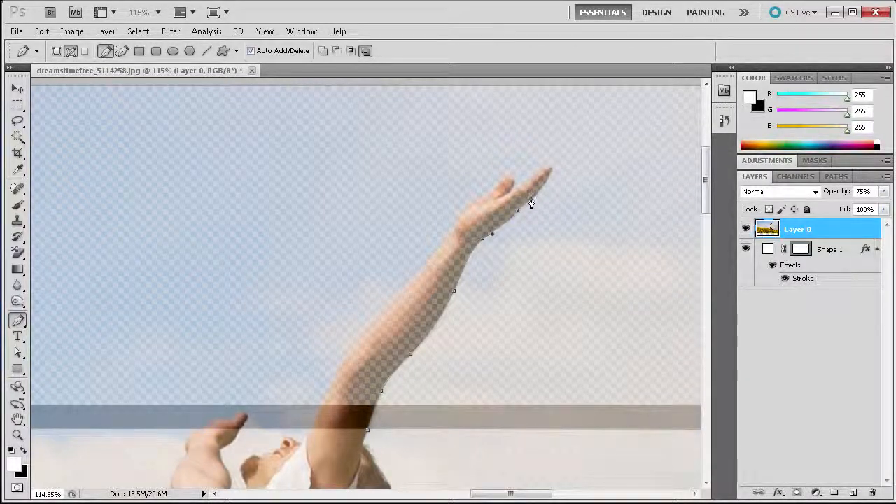
click(537, 192)
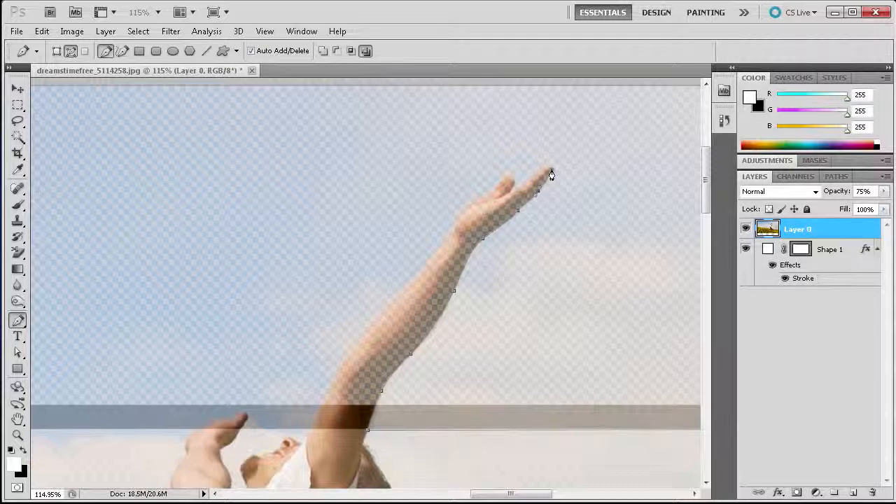
click(550, 170)
Continue the path back around the fingers and thumb of the raised hand to the wrist.
drag(530, 184, 512, 199)
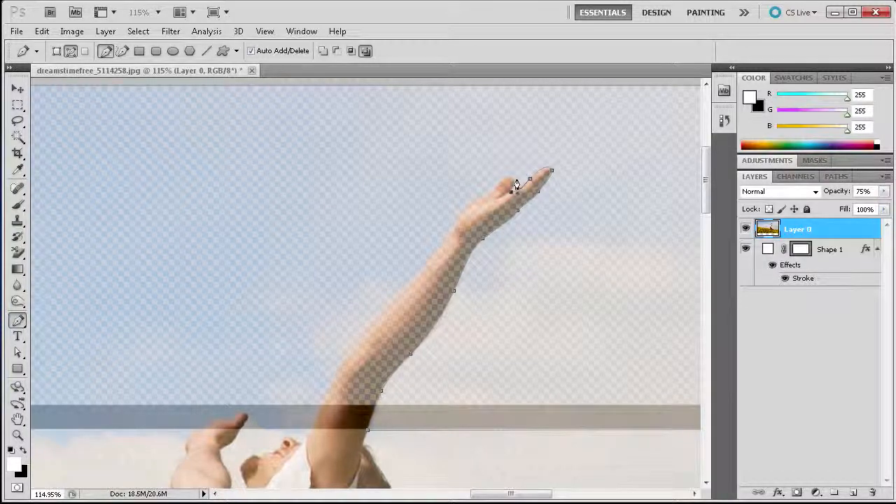
drag(515, 180, 485, 199)
click(496, 183)
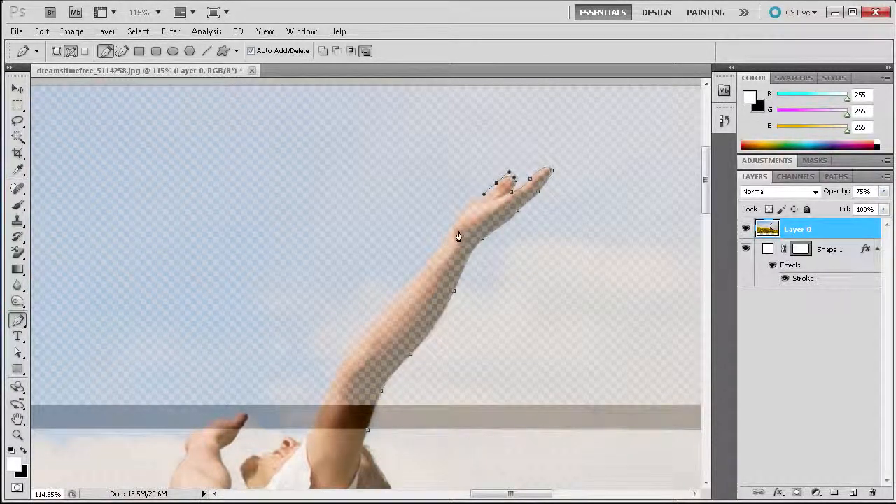
drag(453, 228, 449, 248)
Trace the arm's upper contour down to the frame's inner edge and continue around the other hand's fingertips.
click(382, 314)
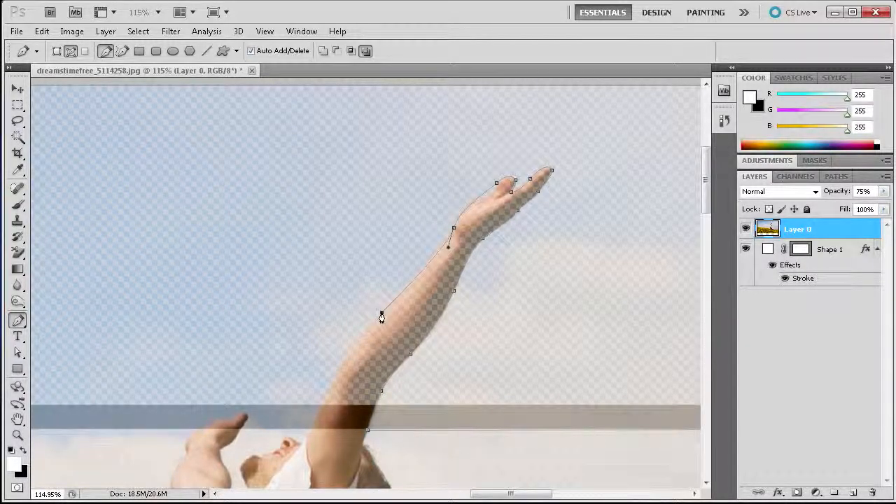
click(330, 380)
drag(330, 384, 330, 385)
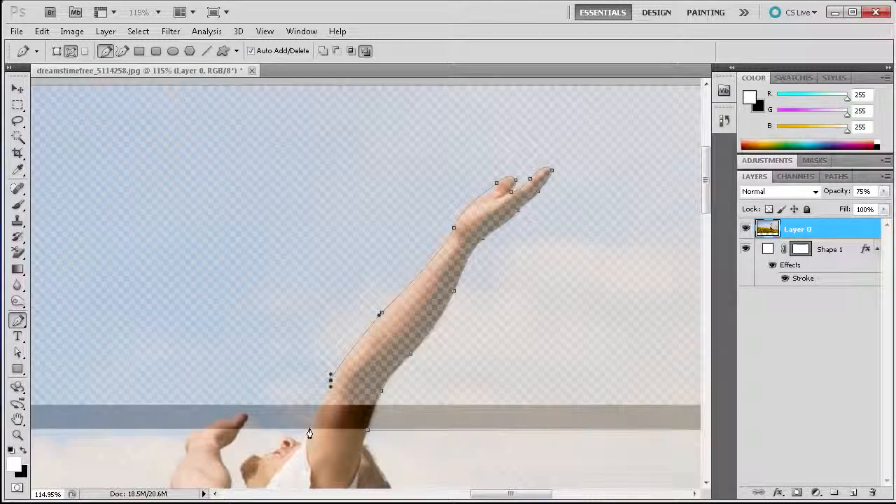
click(309, 429)
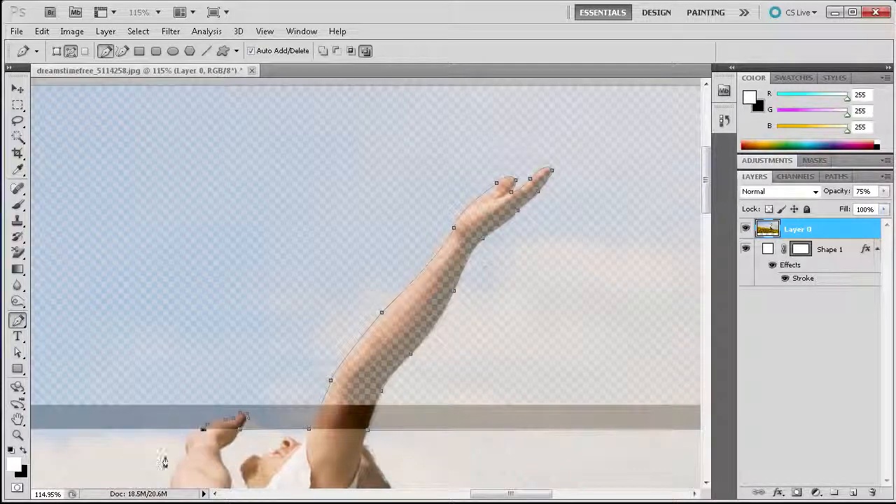
Finish the path around the smaller hand's fingertips and close it along the frame's inner edge.
scroll(180, 452, up, 2)
scroll(180, 452, up, 5)
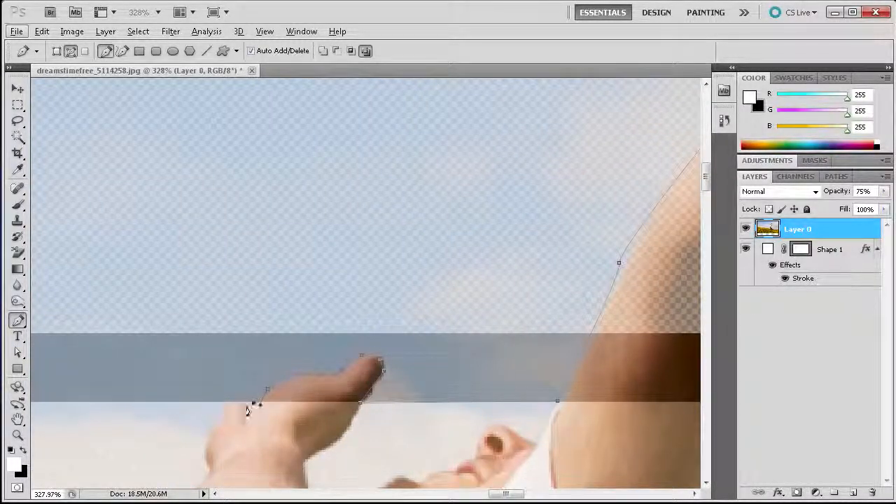
drag(504, 493, 408, 494)
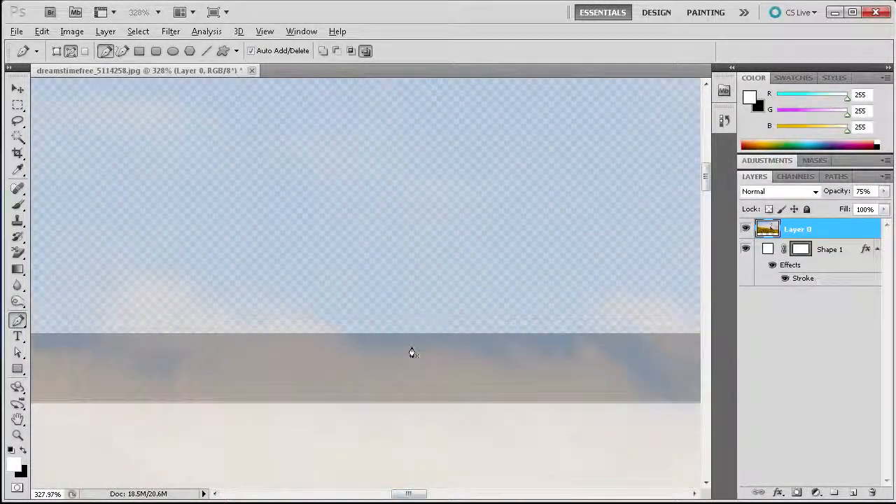
scroll(403, 352, down, 10)
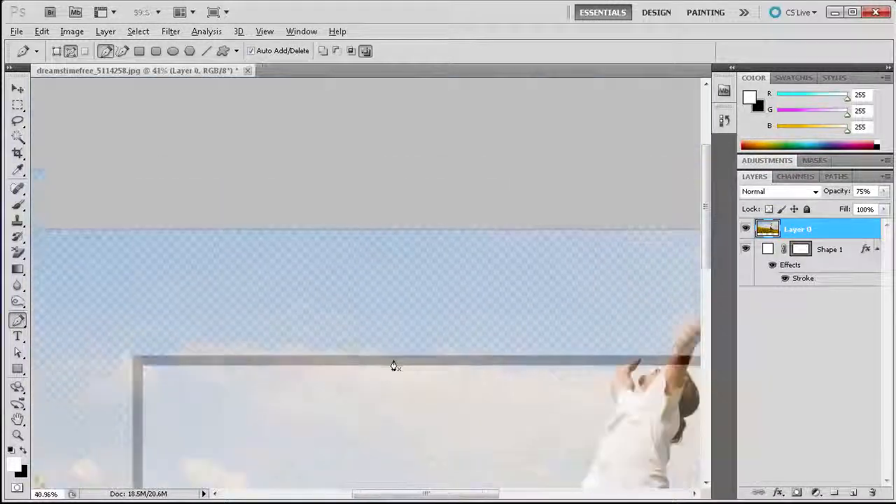
scroll(394, 365, down, 2)
scroll(539, 342, down, 3)
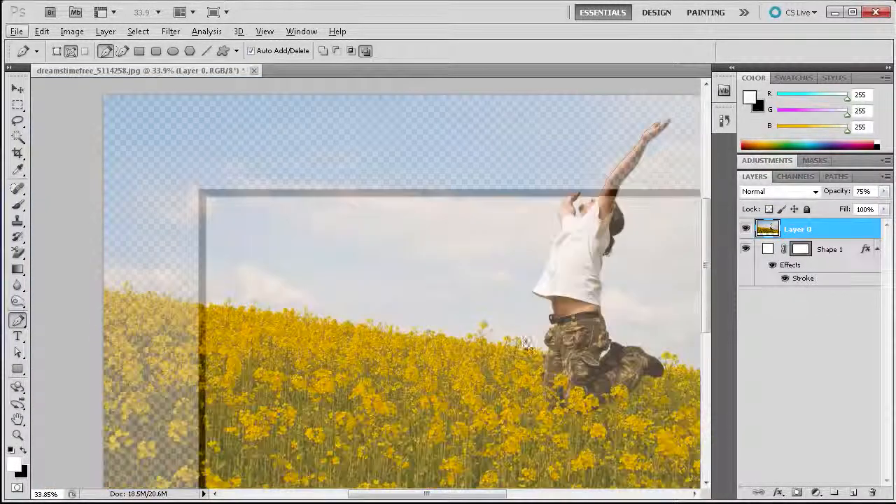
scroll(316, 326, up, 2)
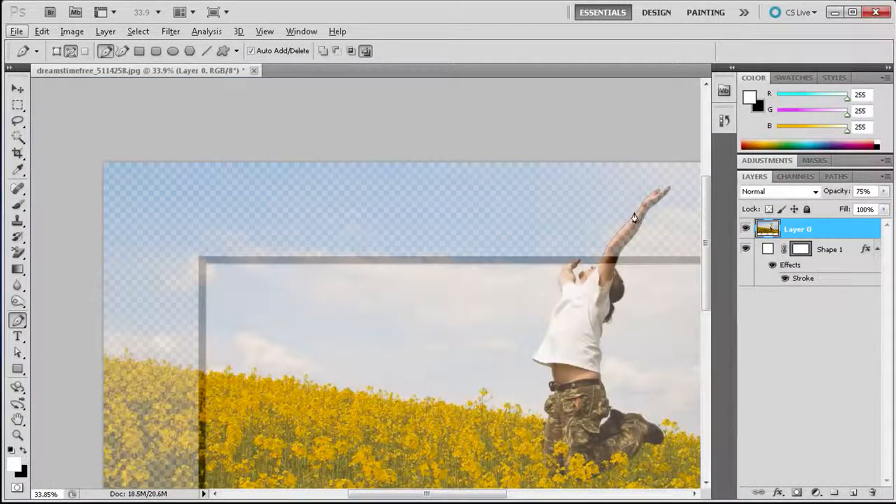
scroll(474, 352, down, 3)
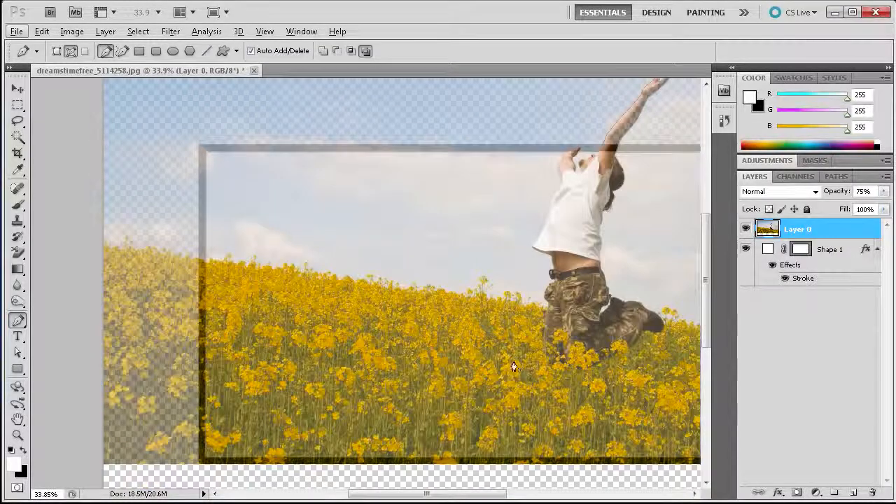
drag(486, 494, 521, 497)
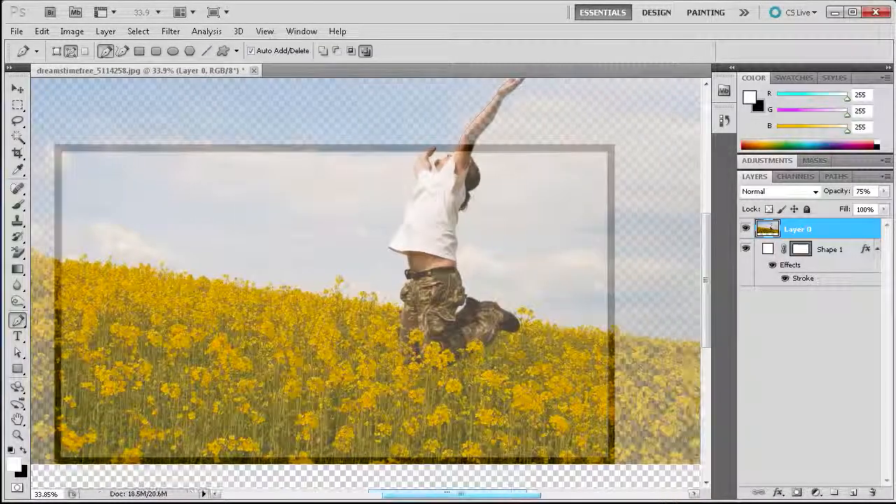
Convert the closed path to a new anti-aliased selection with a 5-pixel feather radius.
right_click(314, 274)
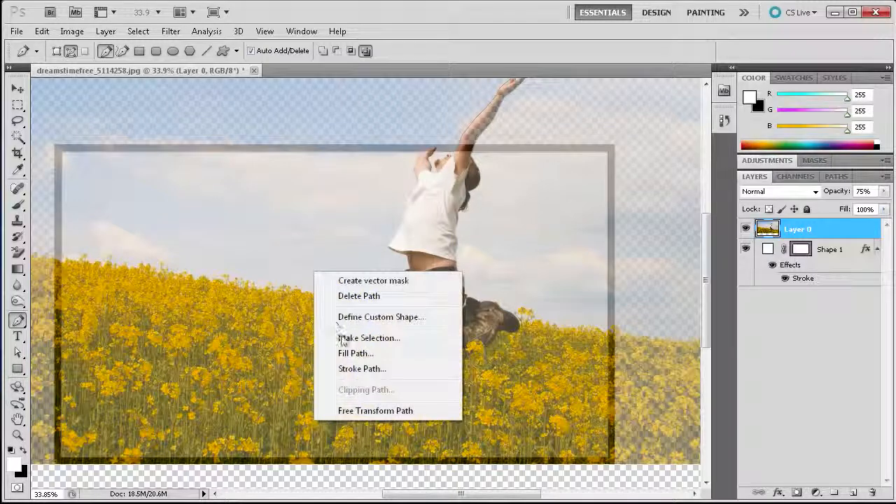
click(343, 340)
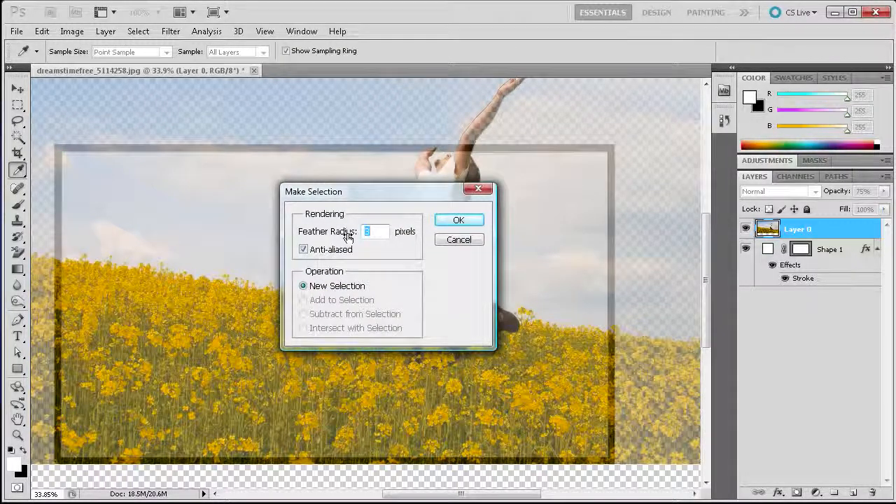
text(5)
click(448, 221)
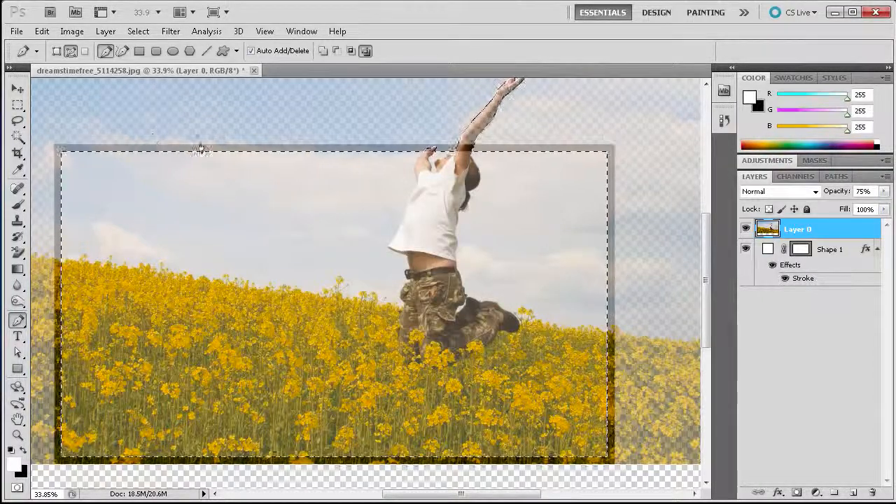
Invert the selection and cut the photo area outside the frame and arms to a new layer.
click(138, 31)
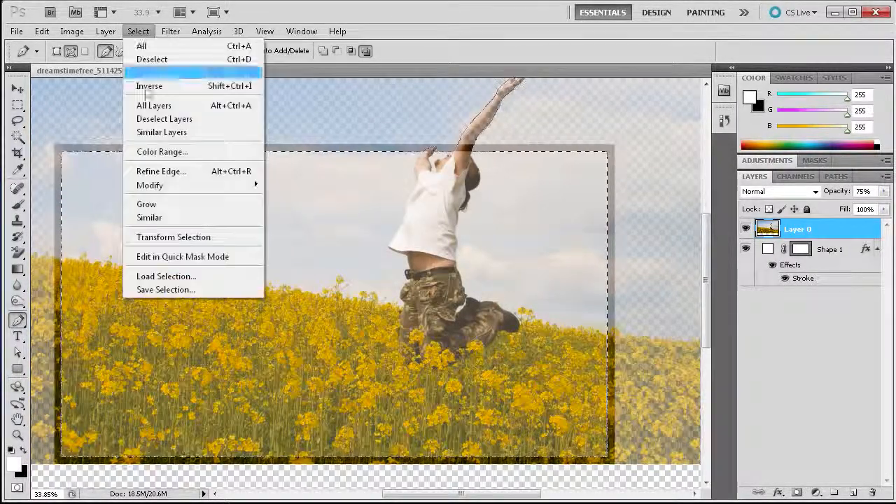
click(156, 88)
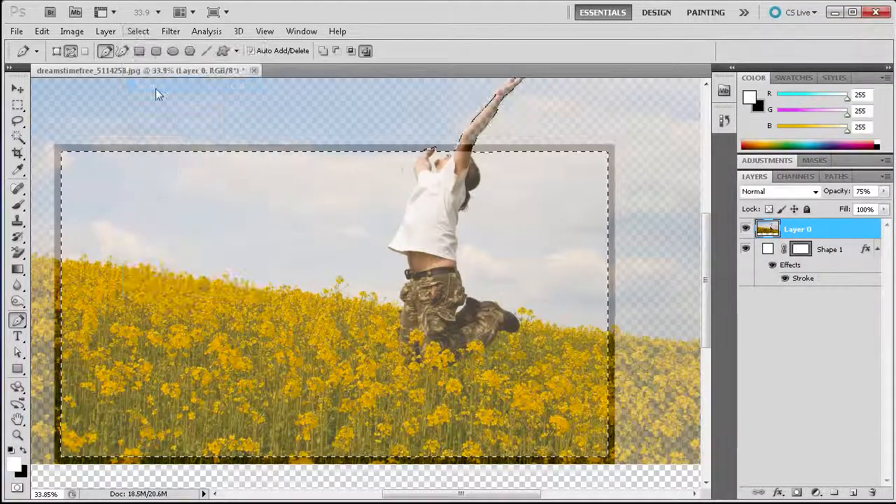
scroll(225, 254, down, 5)
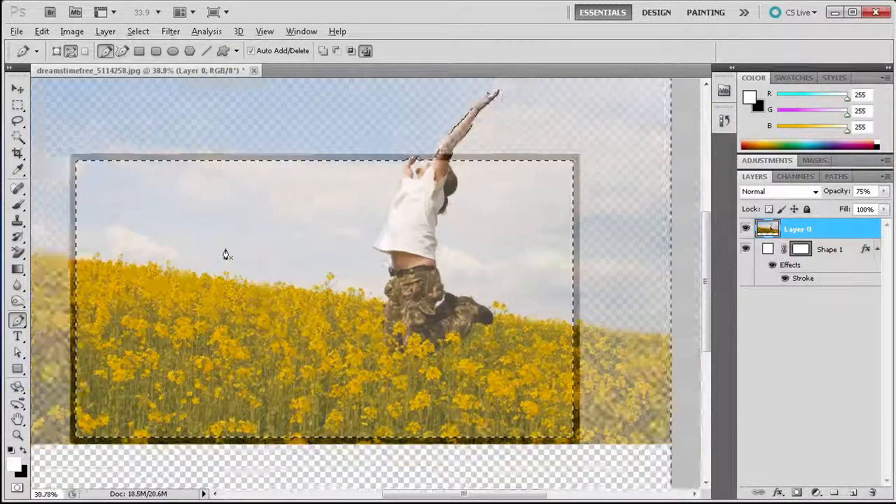
scroll(225, 254, up, 1)
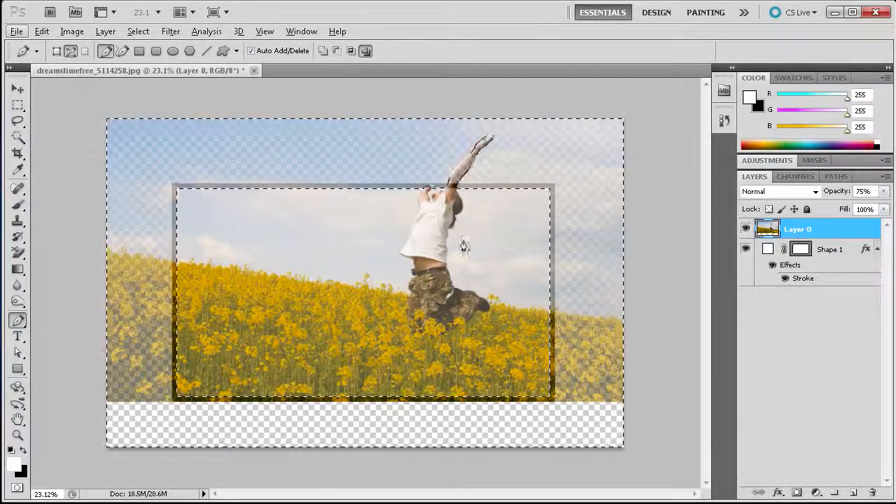
click(16, 107)
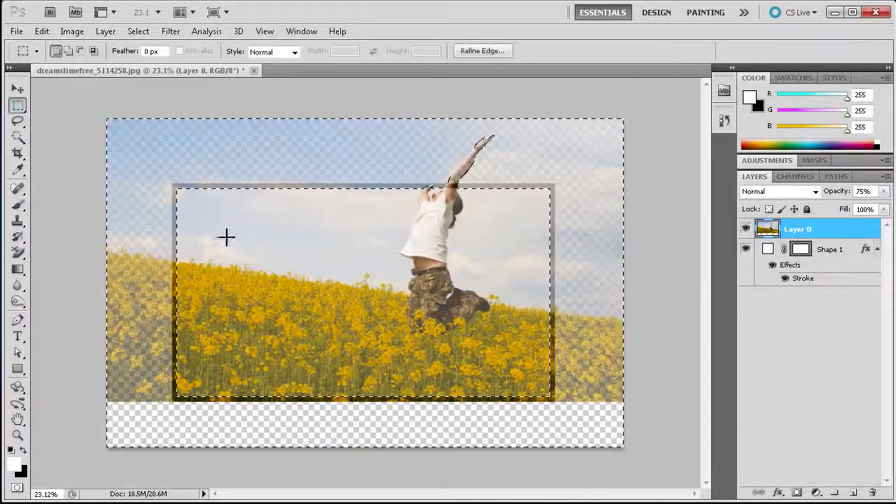
right_click(342, 280)
click(384, 392)
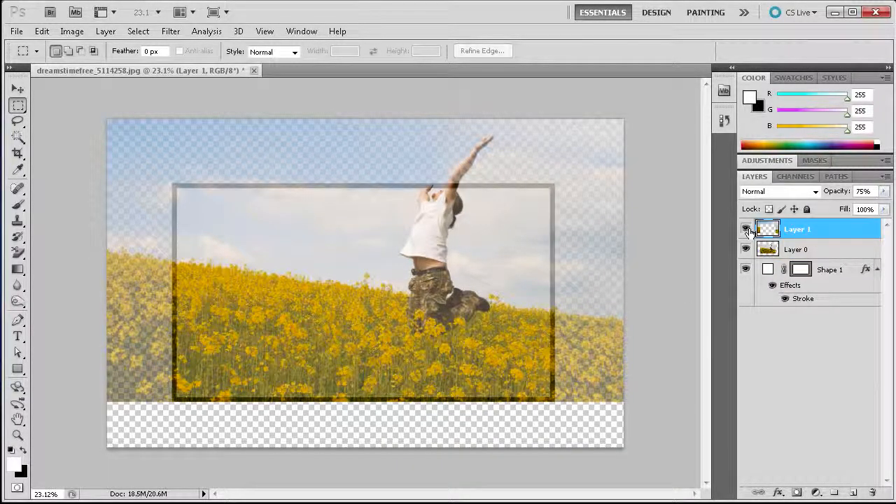
Check the cut-out surroundings on Layer 1 by toggling its visibility, and delete that layer.
click(746, 230)
click(745, 229)
drag(816, 231, 871, 492)
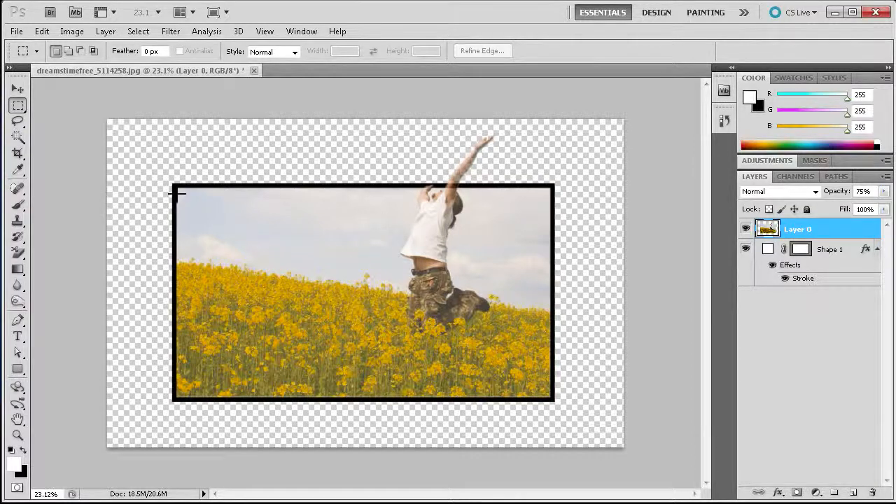
Restore the opacity of Layer 0 to 100%.
click(883, 191)
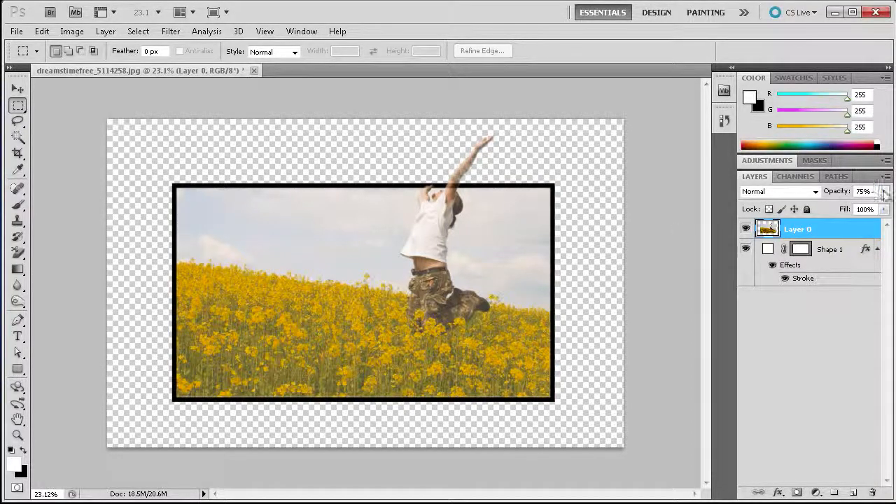
drag(866, 207, 885, 207)
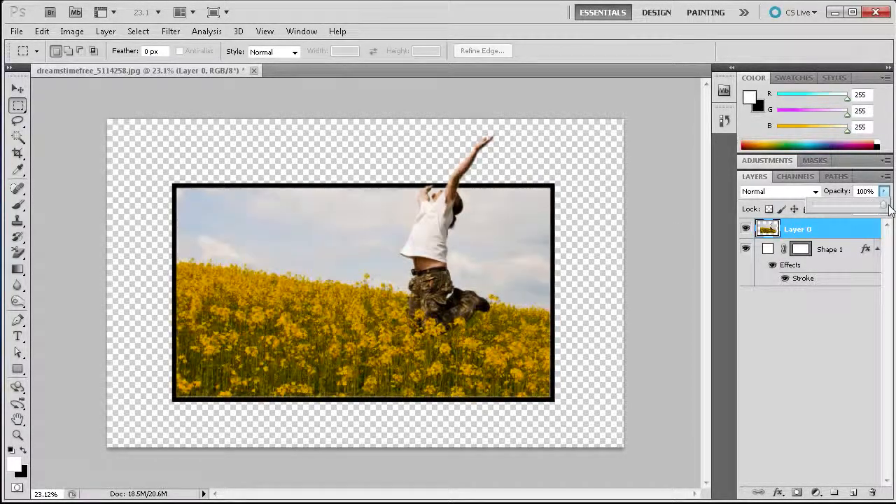